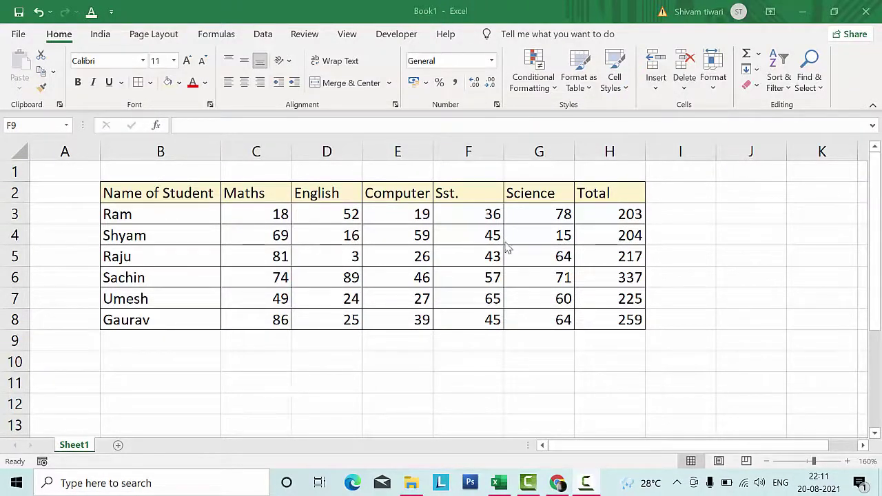
- Widen the Computer column E slightly and bring up the Formulas commands
click(436, 150)
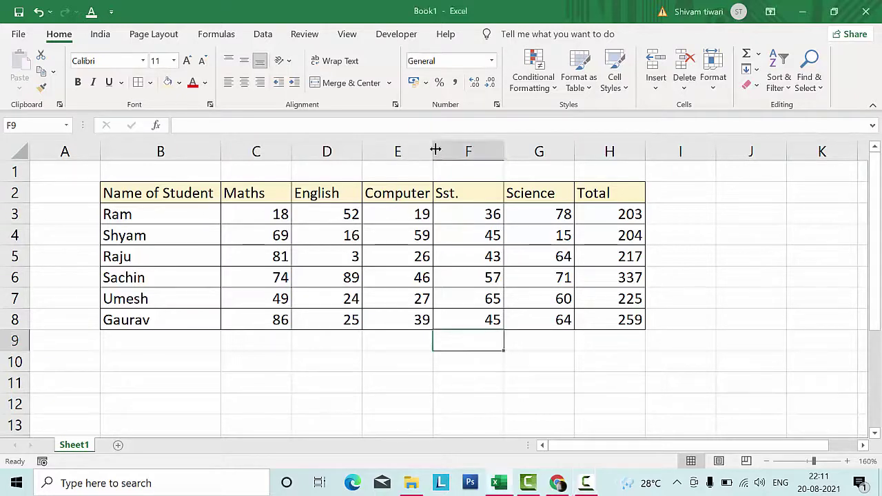
drag(436, 150, 437, 148)
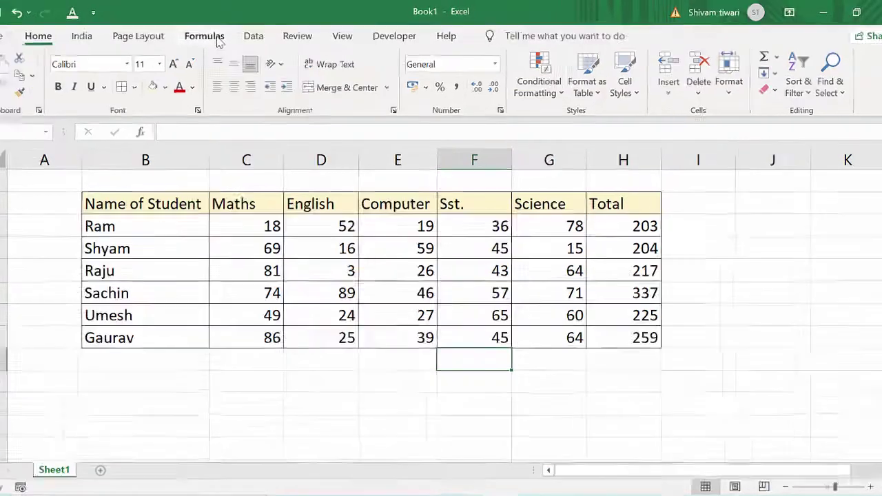
click(227, 38)
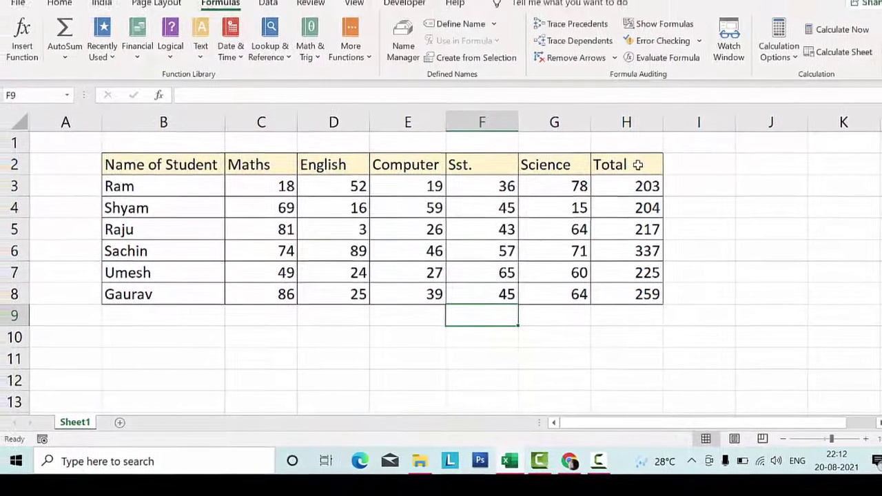
- Select the Computer heading and its marks, cells E2 through E8
click(626, 143)
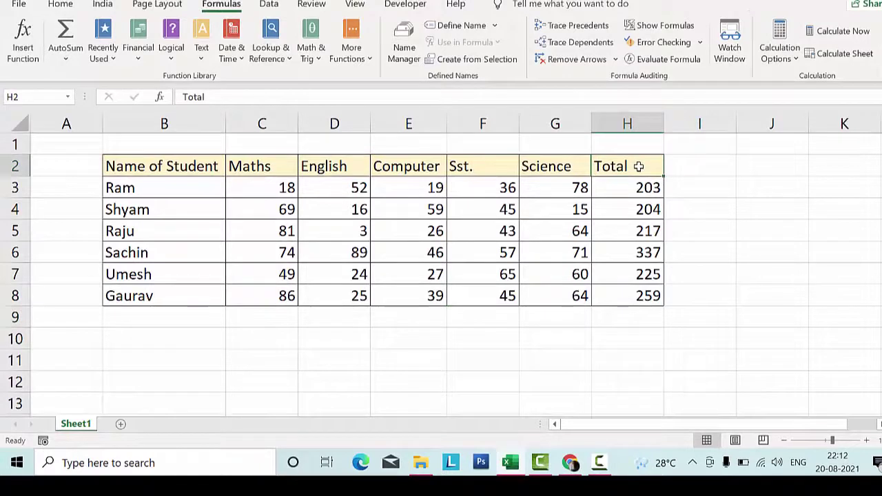
click(428, 169)
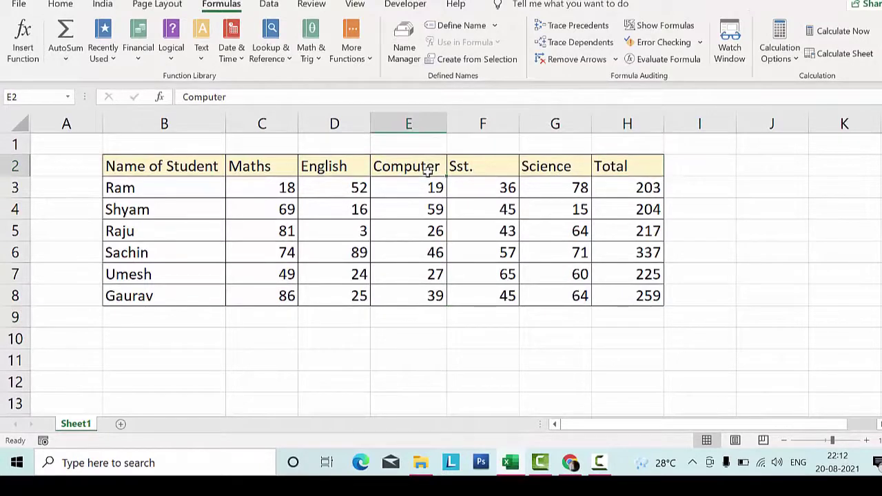
drag(427, 170, 427, 290)
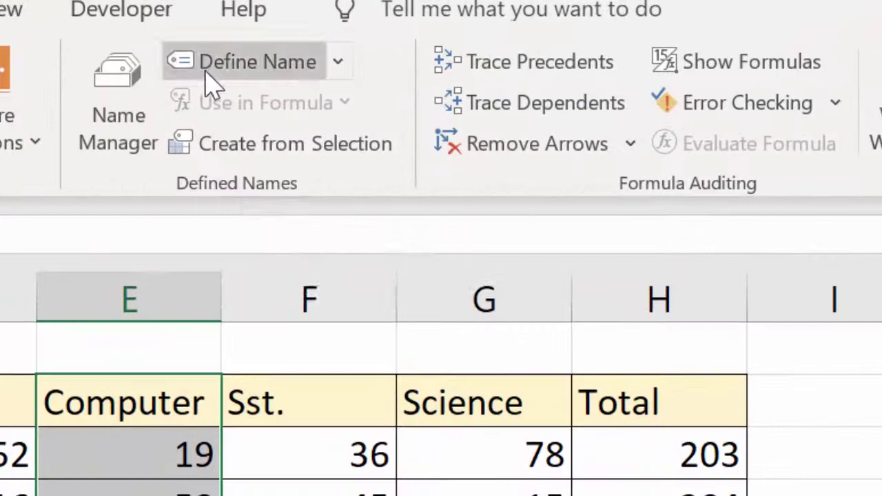
- Name the range E2:E8 'Computer' with the comment 'Maximum Marks'
click(219, 69)
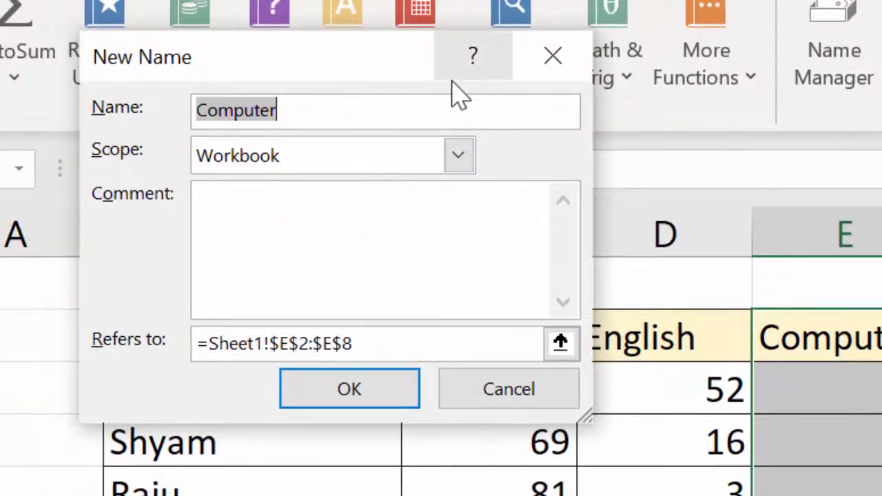
click(330, 105)
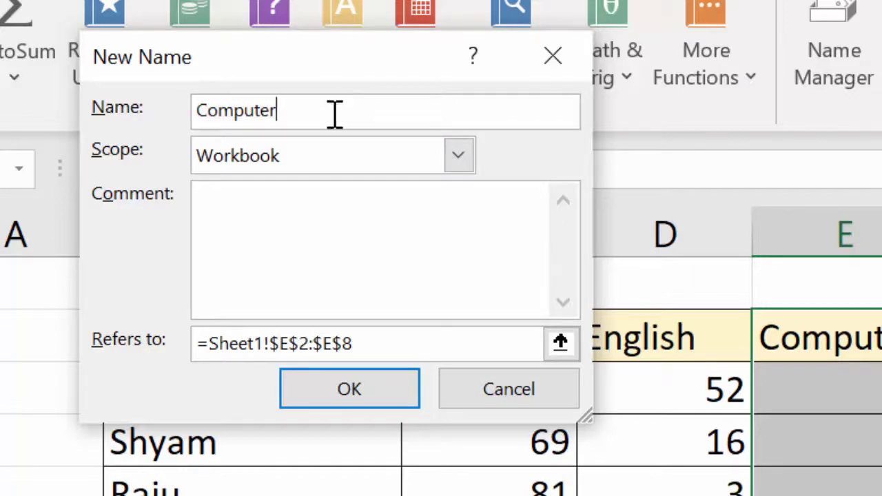
click(328, 206)
text(Ma)
text(ximu)
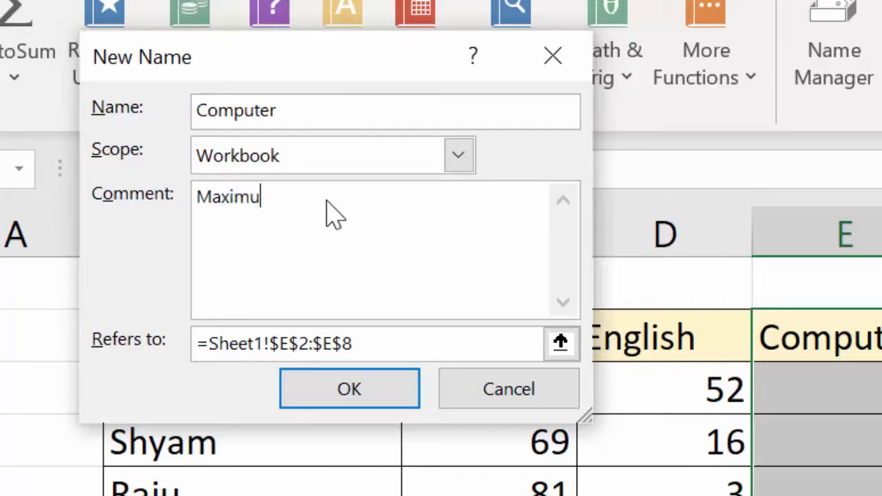
text(m Ma)
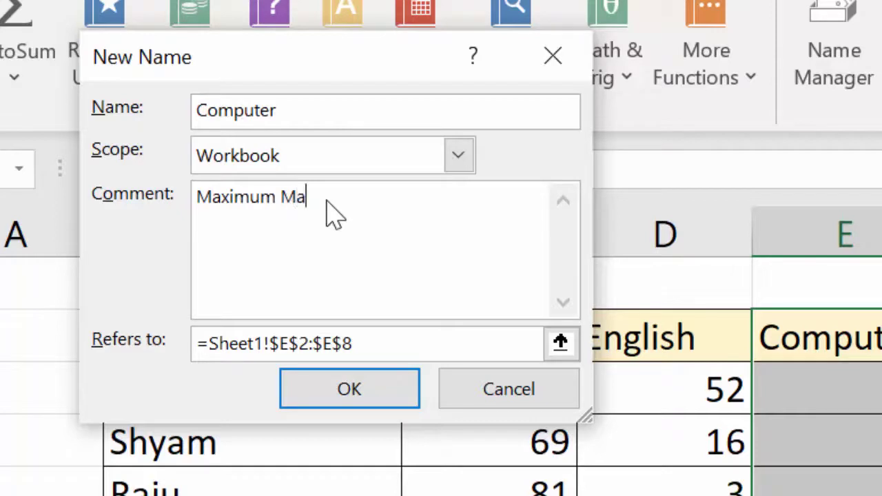
text(rks)
click(370, 402)
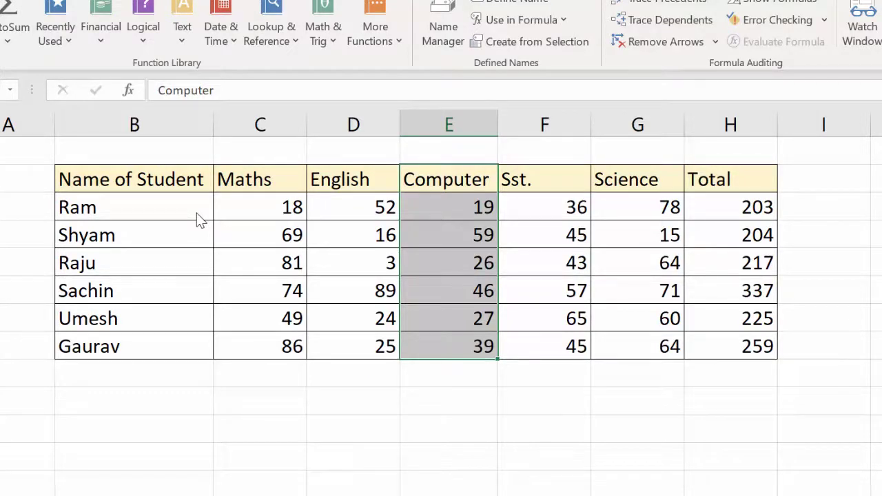
- Start a formula in E9 and confirm 'Computer' appears among the autocomplete suggestions
click(460, 406)
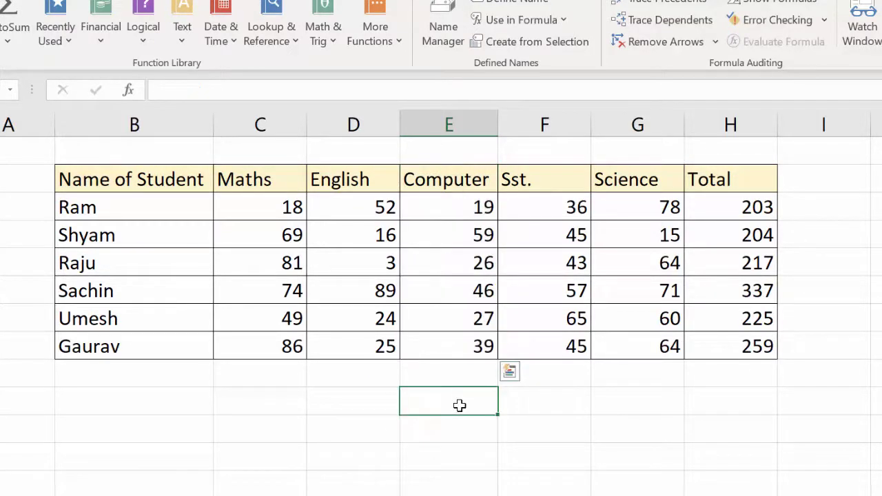
text(=)
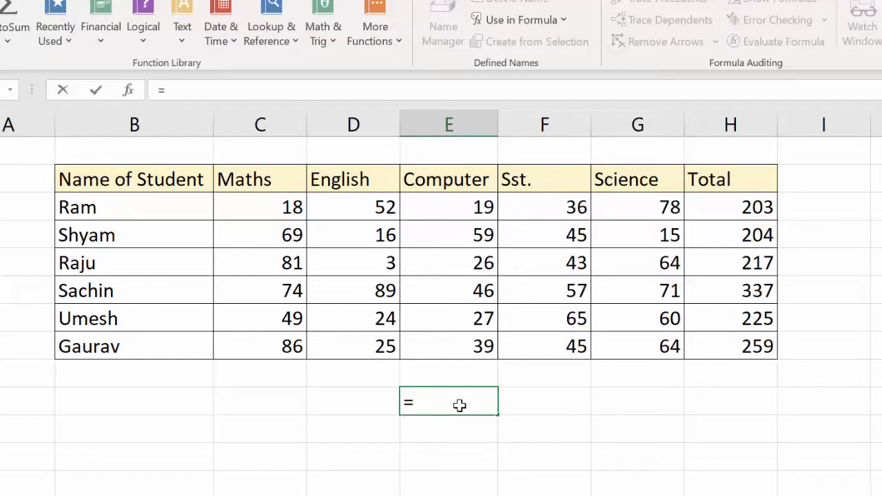
text(c)
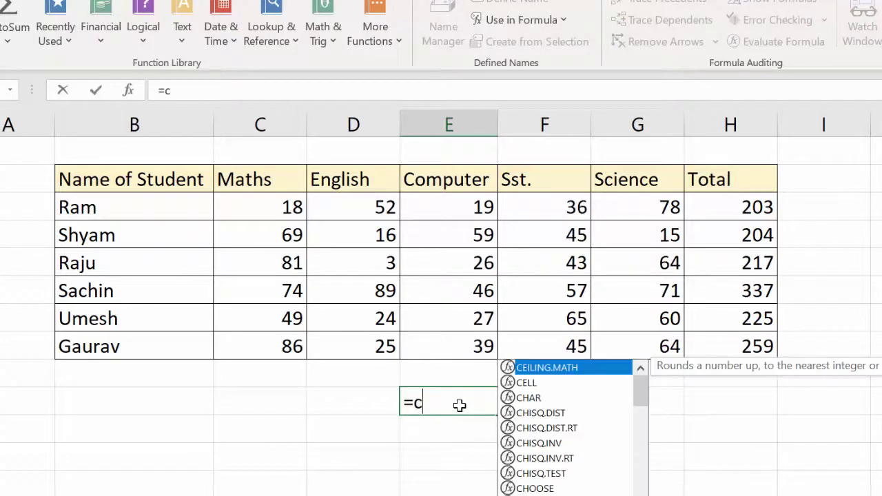
text(om)
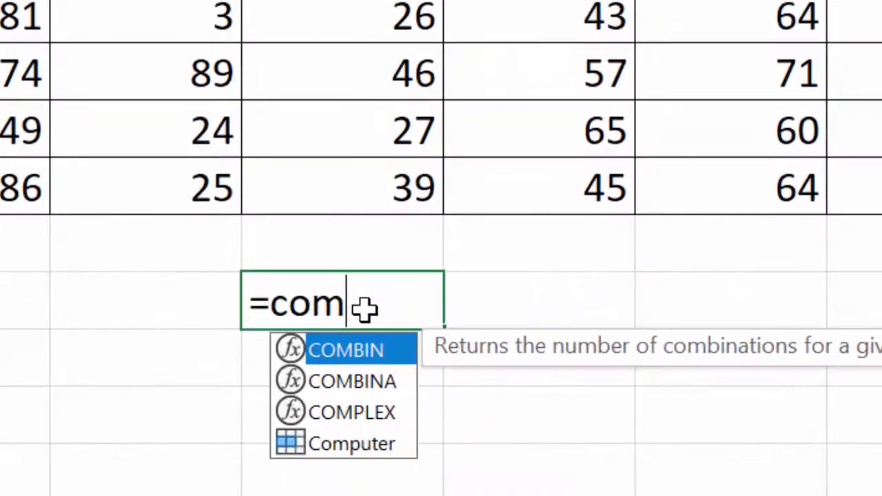
key(Down)
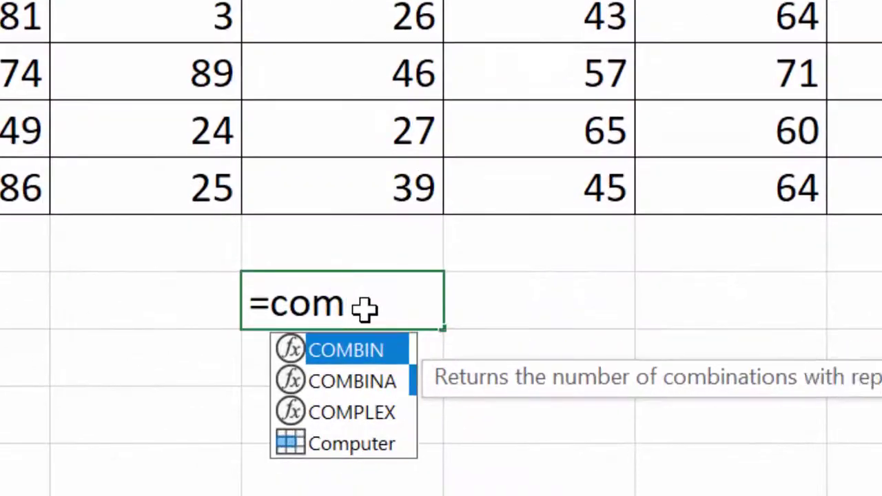
key(Down)
key(Down)
text(p)
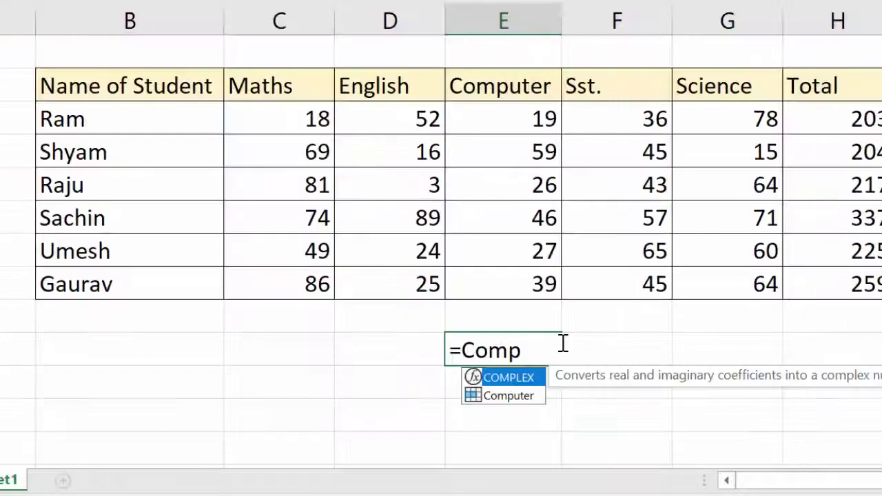
key(BackSpace)
key(BackSpace)
key(BackSpace)
key(BackSpace)
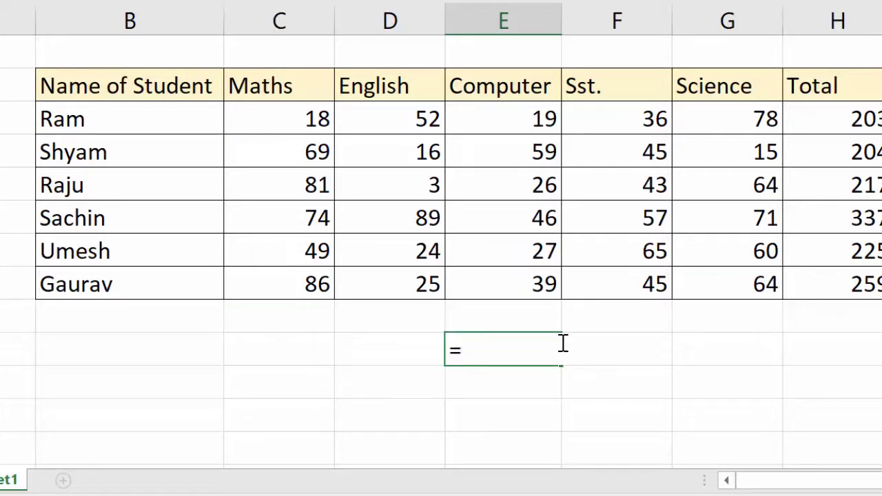
- Enter =MAX(Computer) in E9 so it shows 59
text(m)
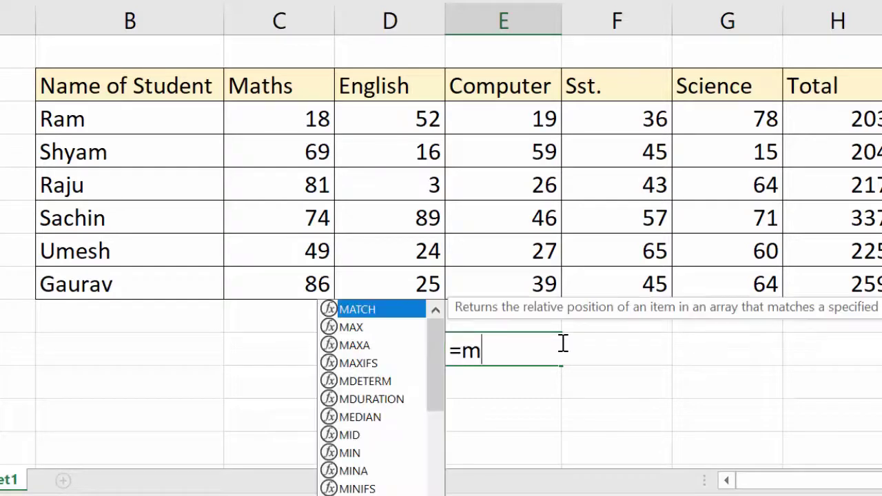
text(ax)
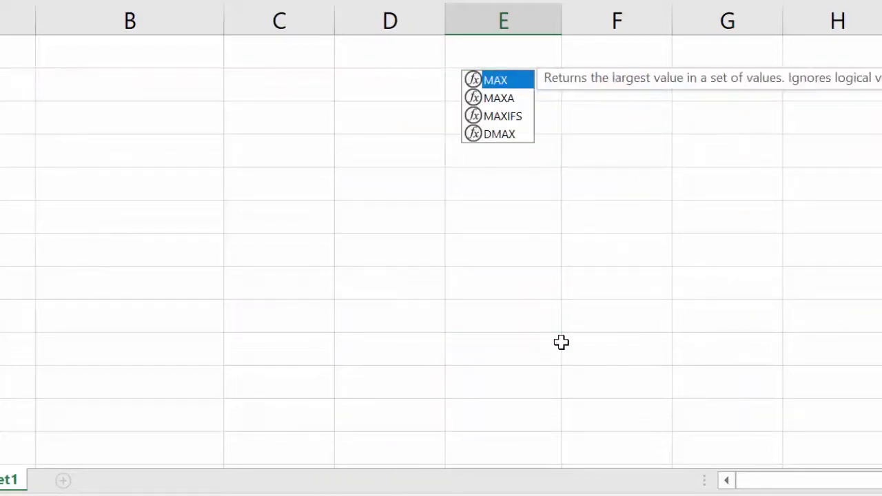
key(Tab)
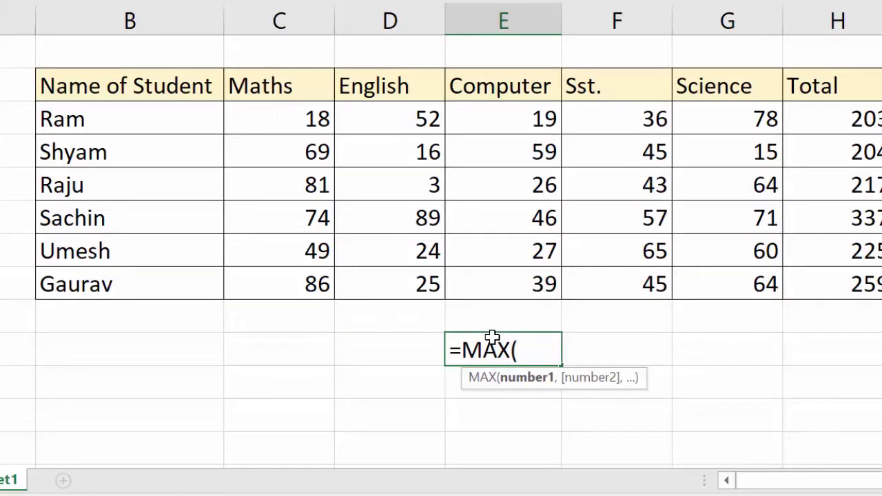
text(c)
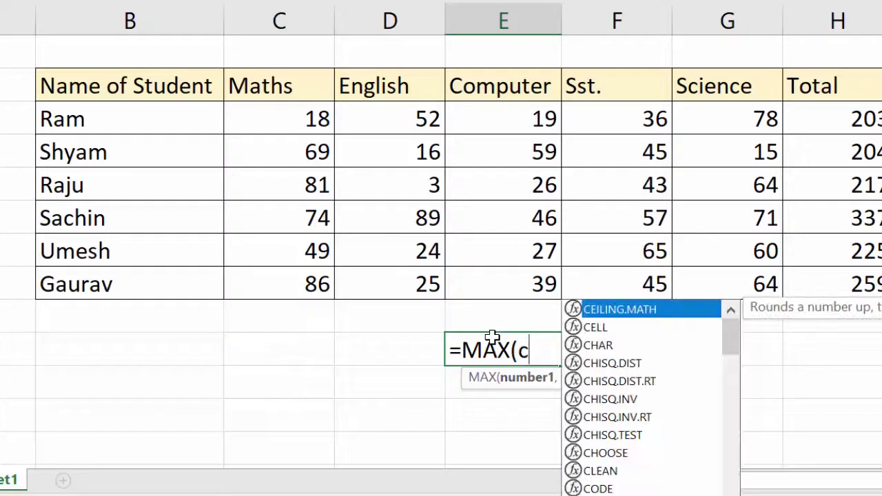
text(ompu)
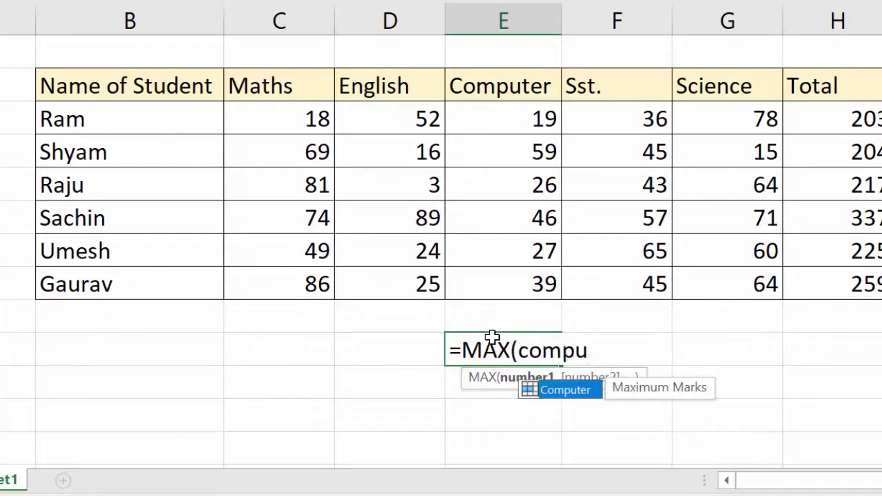
key(Tab)
text())
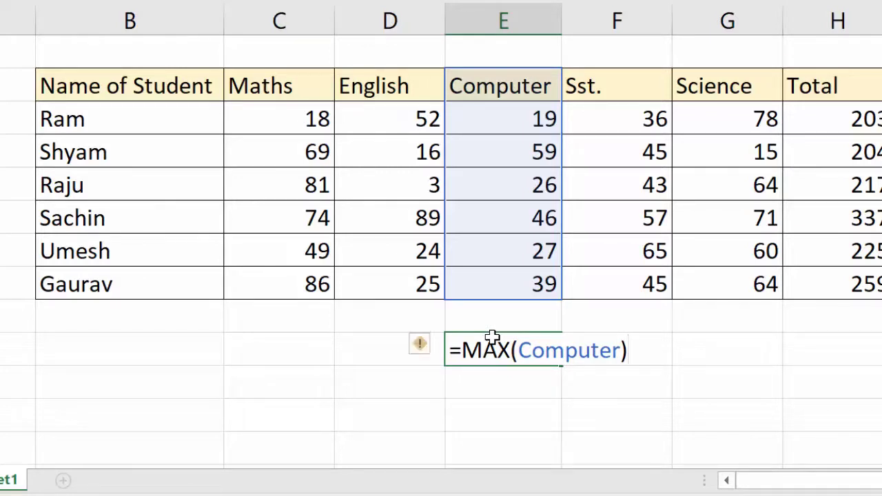
key(Return)
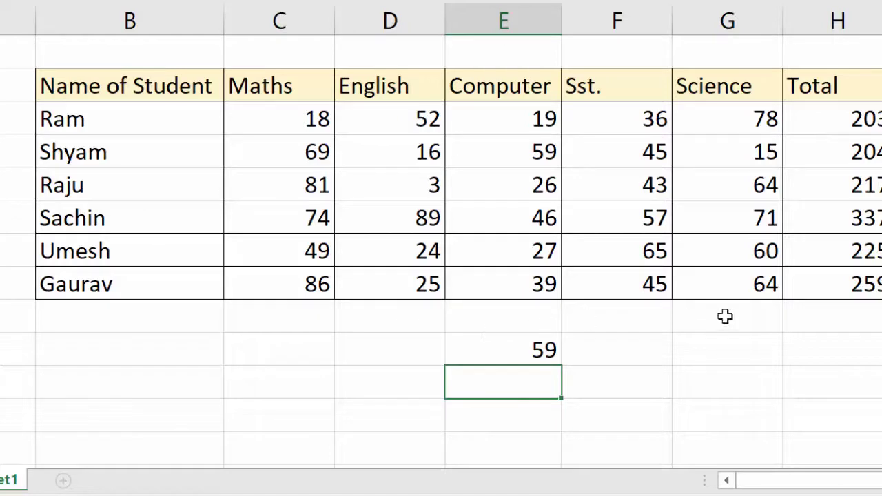
click(510, 160)
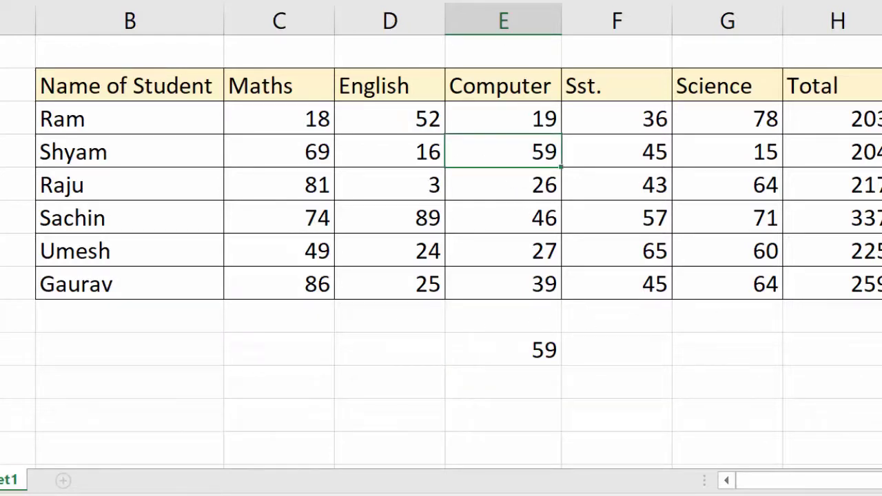
- Fill Shyam's 59 light yellow, and both 19 values (C10 and E3) light pink
click(645, 245)
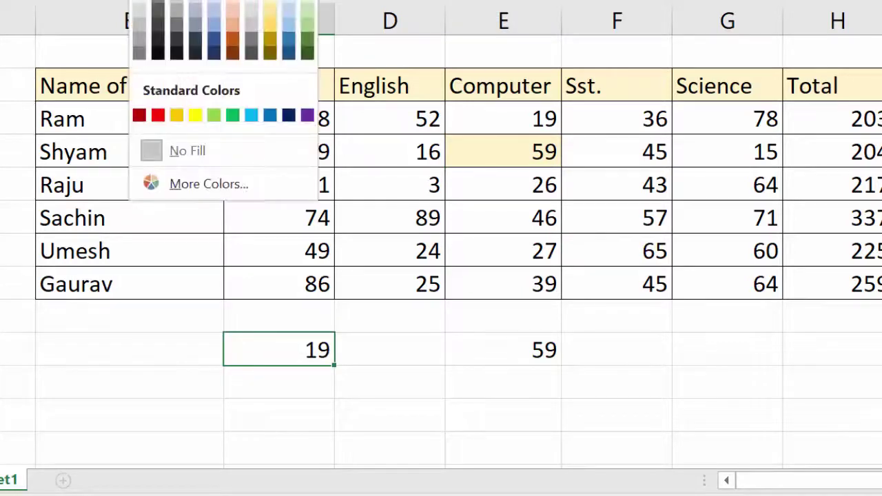
click(238, 8)
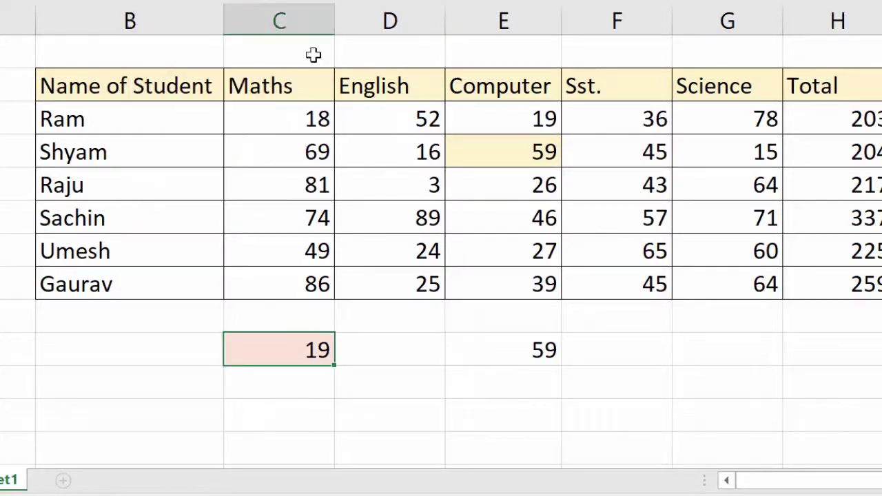
click(513, 116)
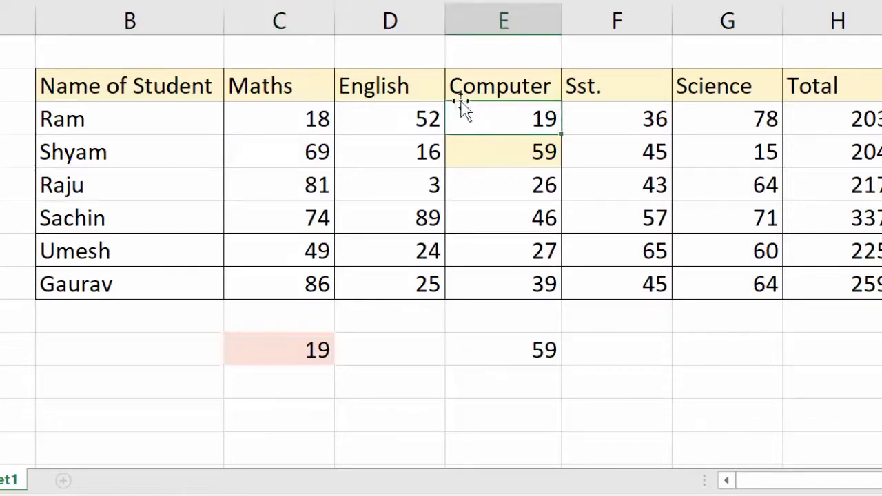
key(F4)
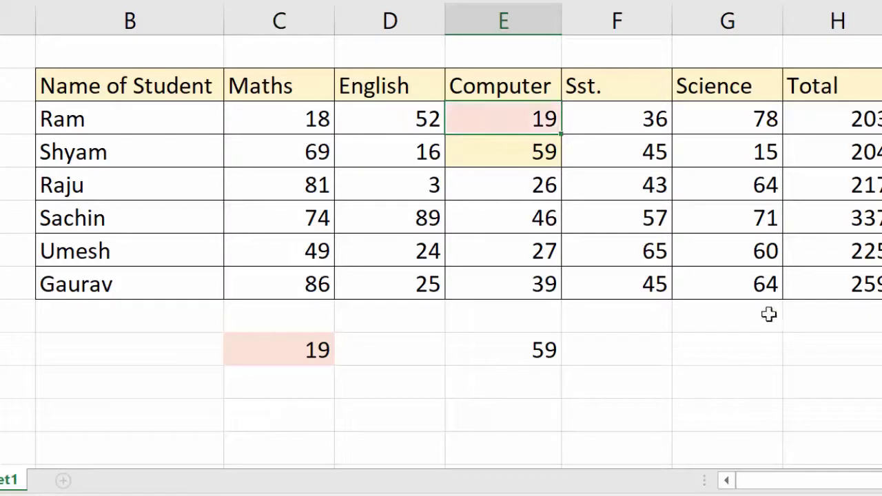
click(808, 415)
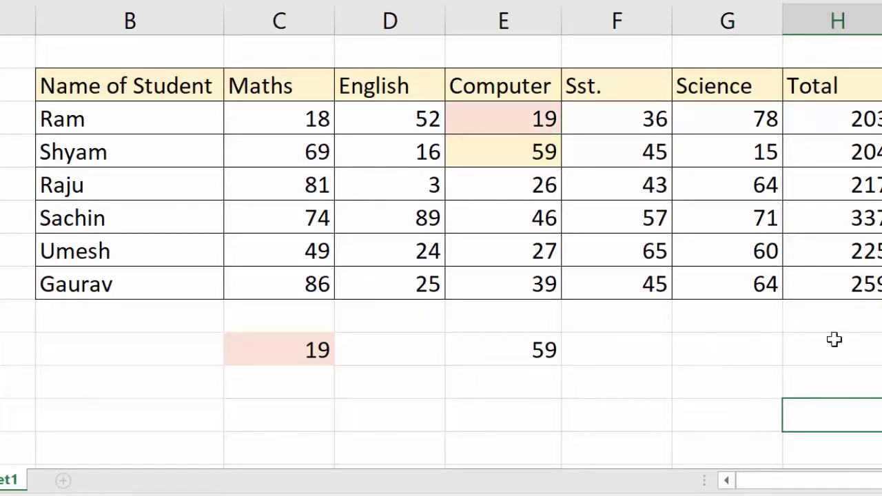
- Define the name 'Total' for the Total column range H2:H8
right_click(832, 85)
key(Escape)
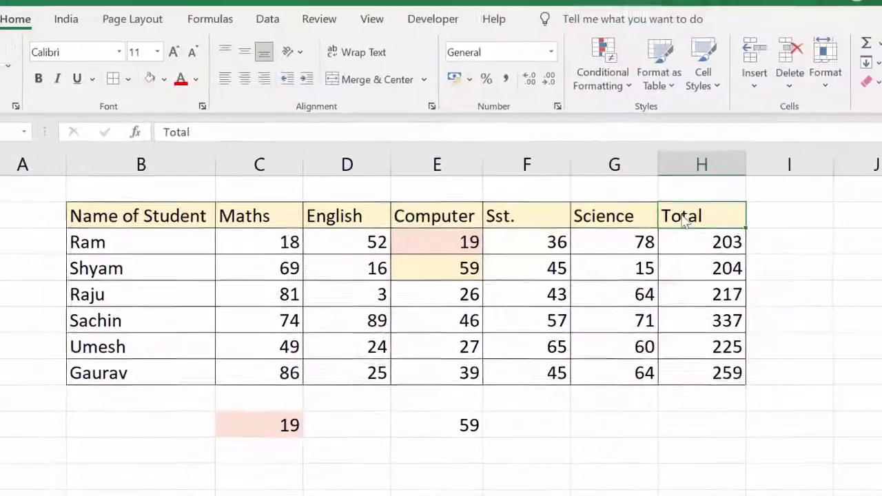
drag(677, 219, 680, 373)
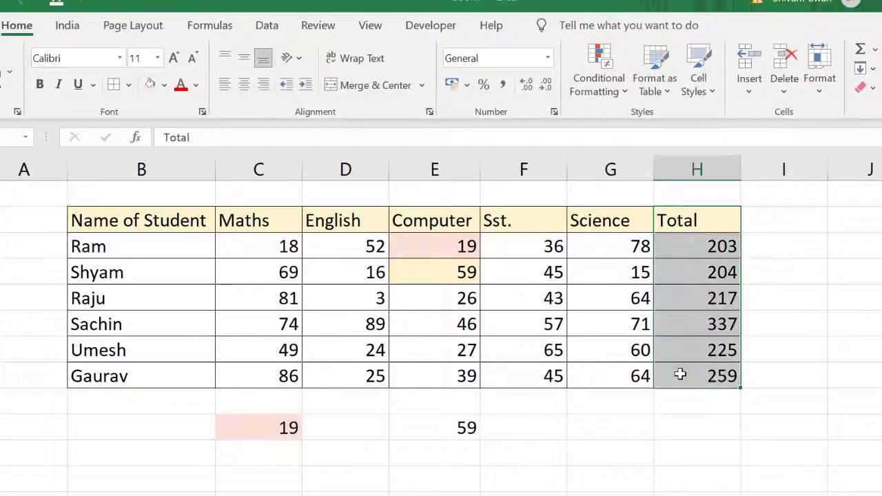
click(214, 27)
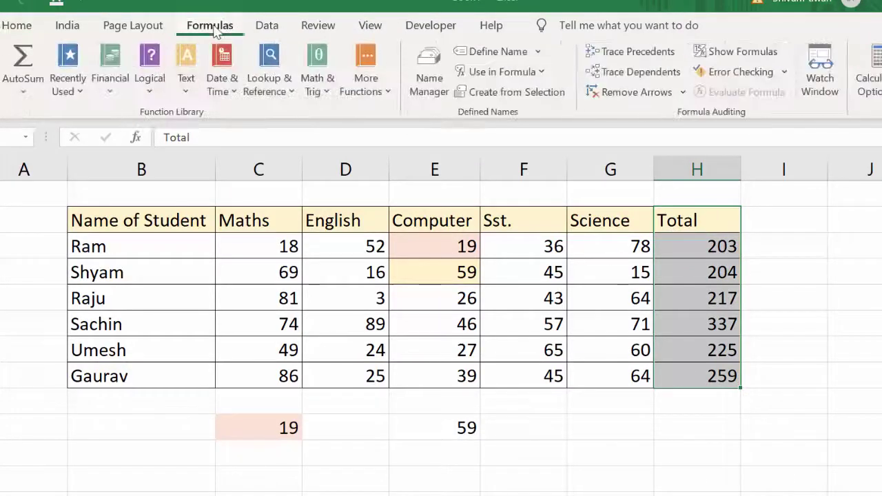
click(508, 58)
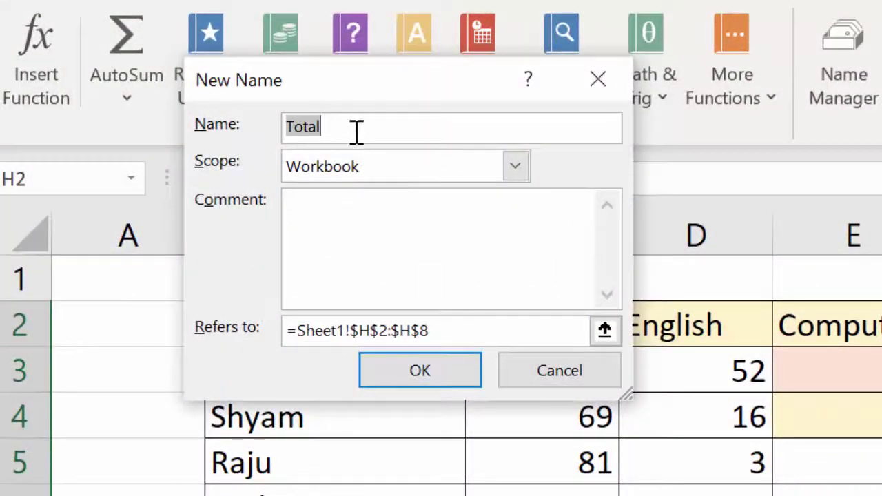
click(406, 380)
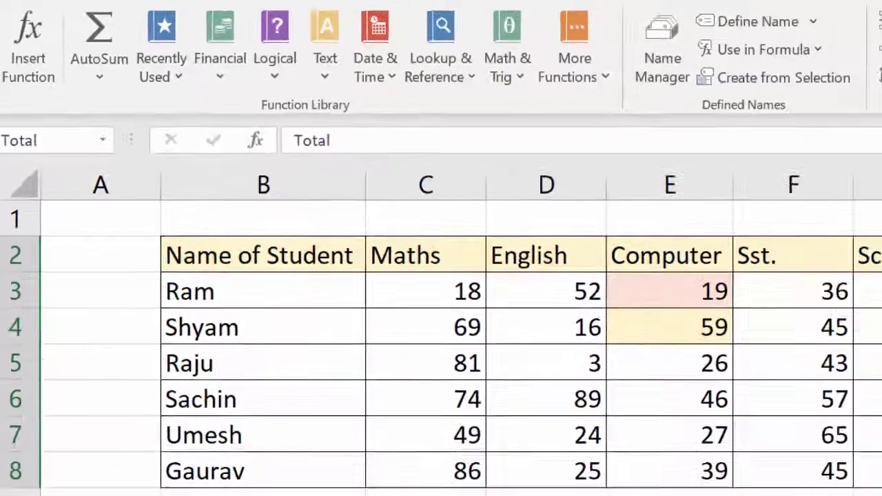
click(696, 443)
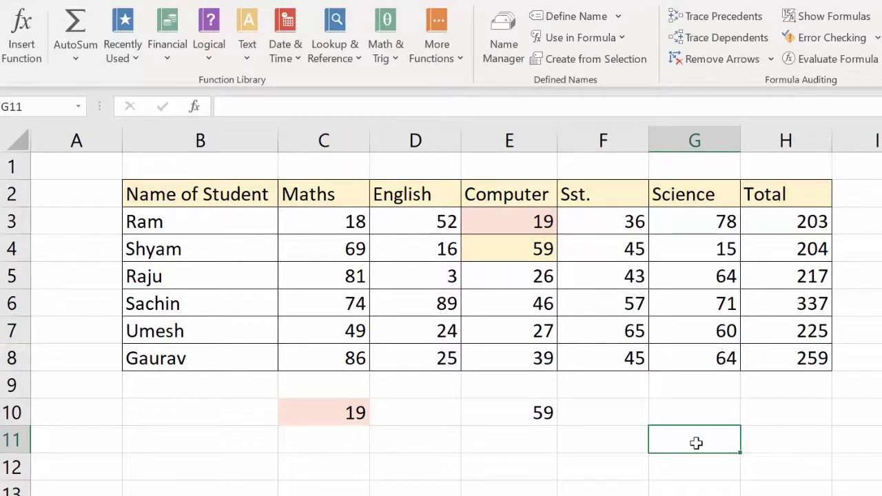
- Enter =MAX(Total) in G11, returning 337, and check which student's total it is
text(=)
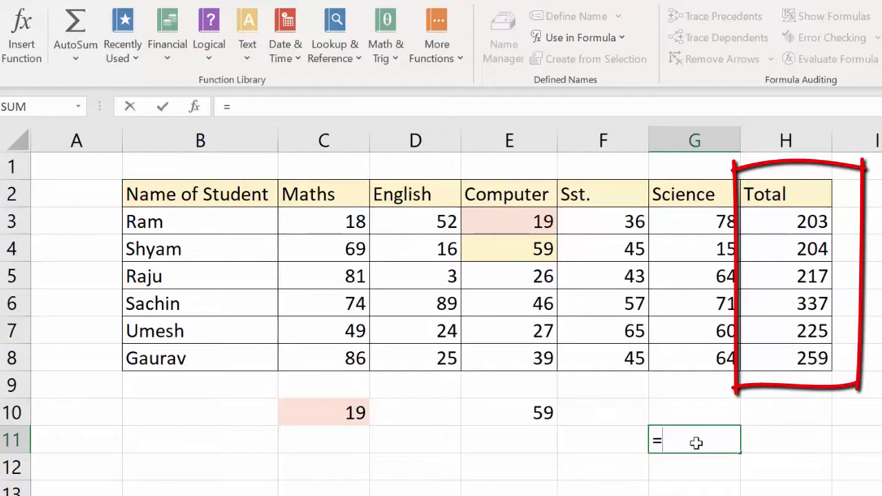
text(max)
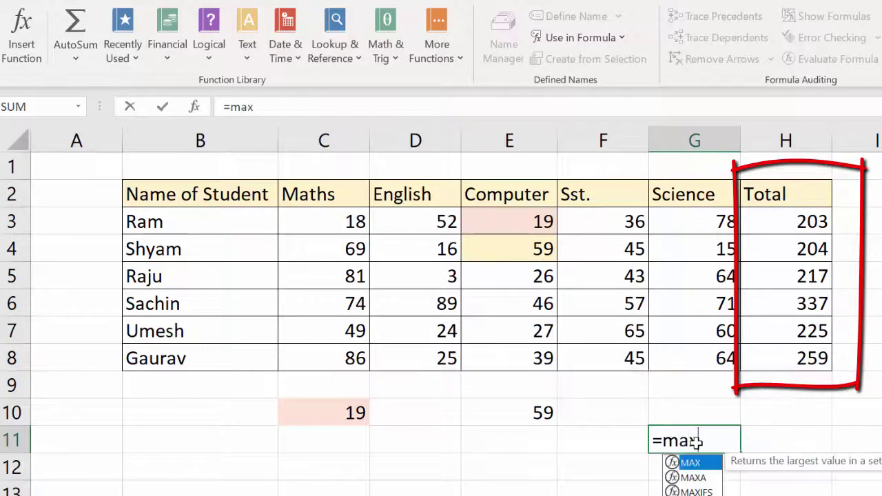
key(Tab)
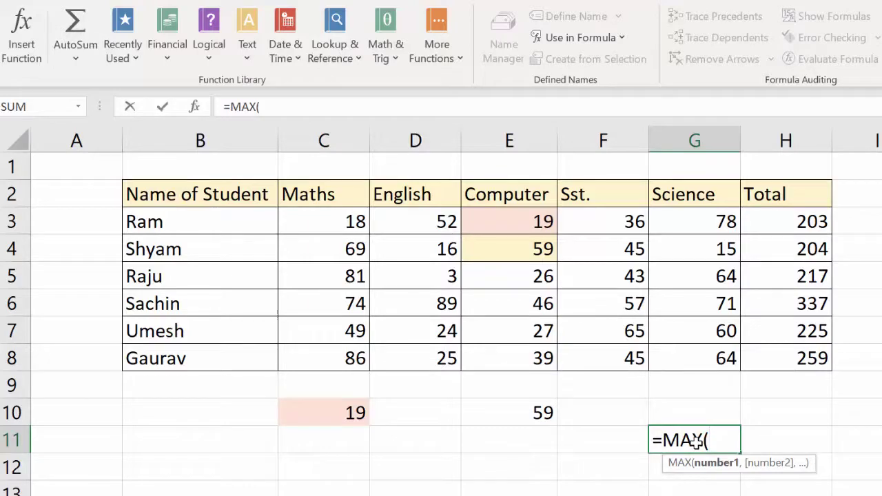
text(to)
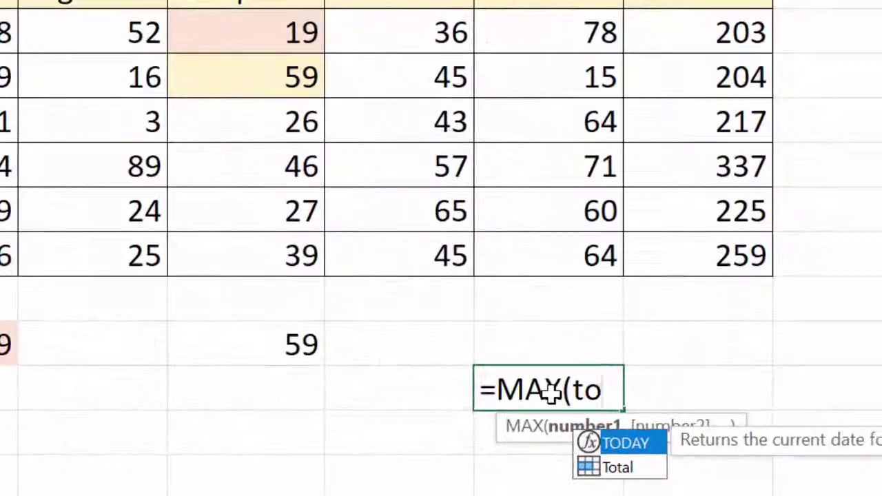
key(Down)
key(Tab)
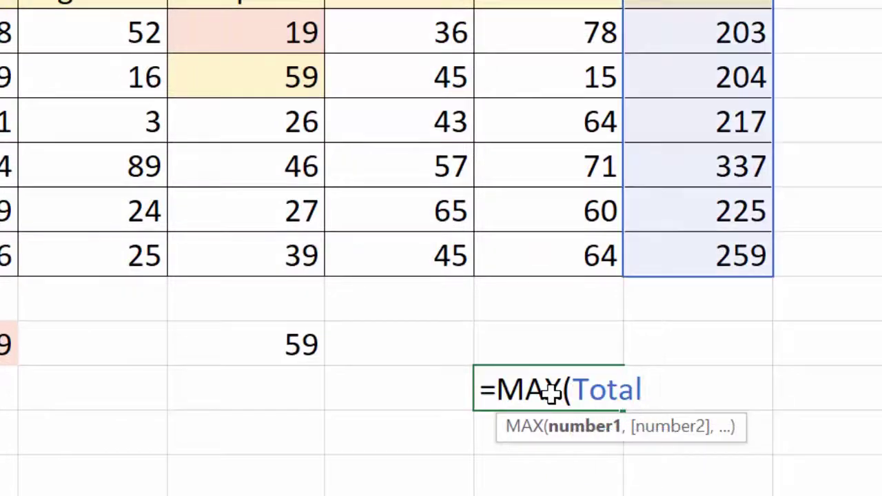
text())
key(Return)
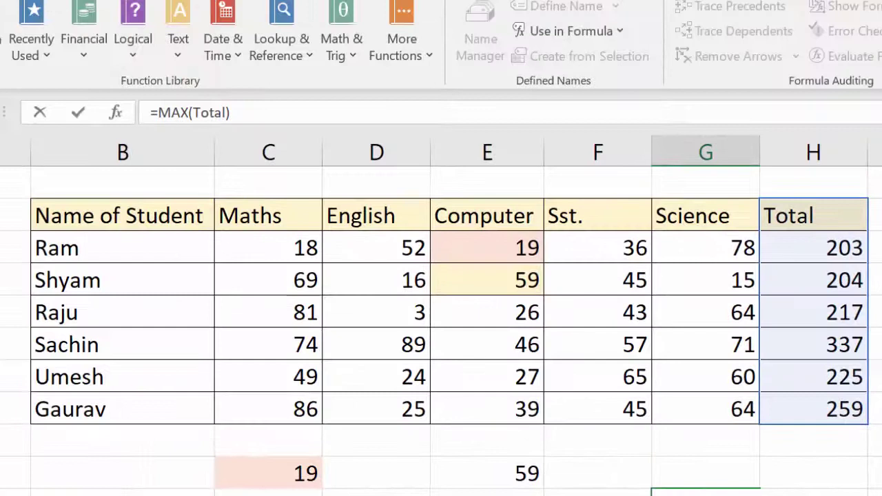
key(Return)
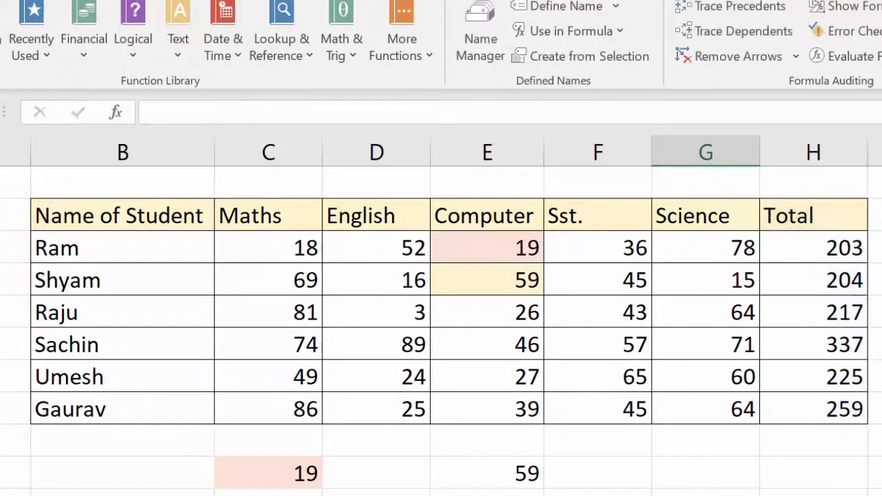
key(Up)
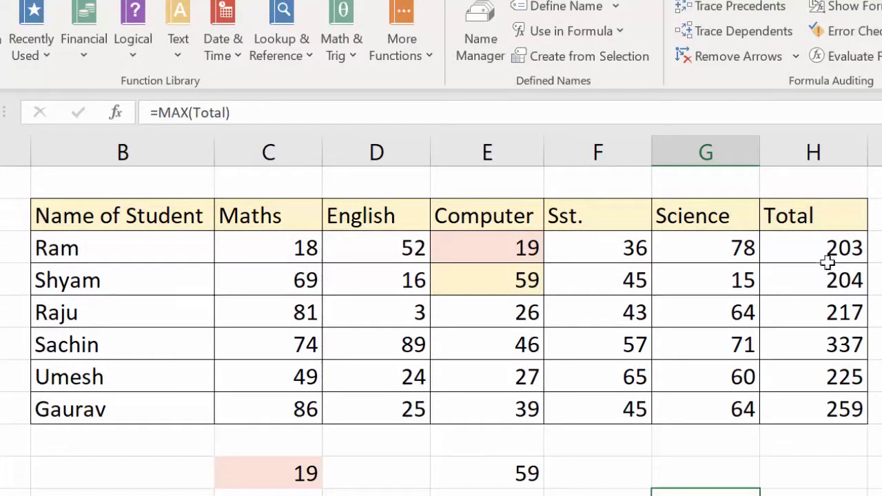
click(832, 343)
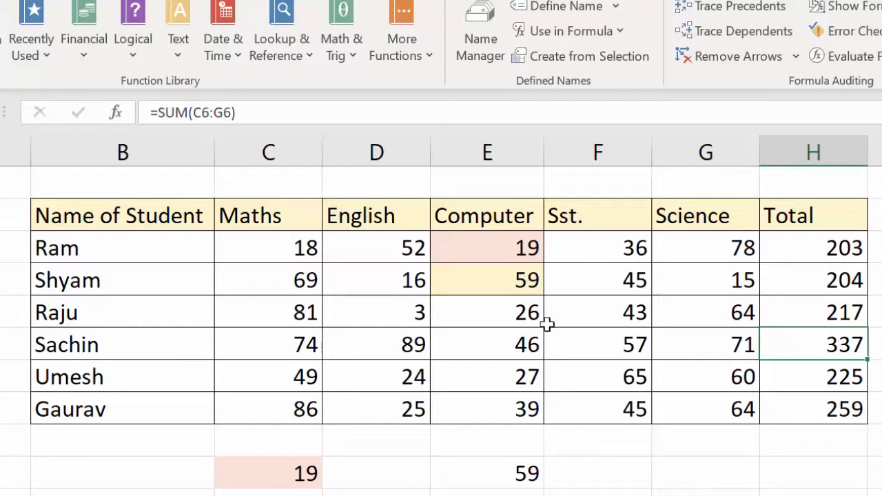
- Fill Sachin's row, B6 through H6, light green
click(43, 345)
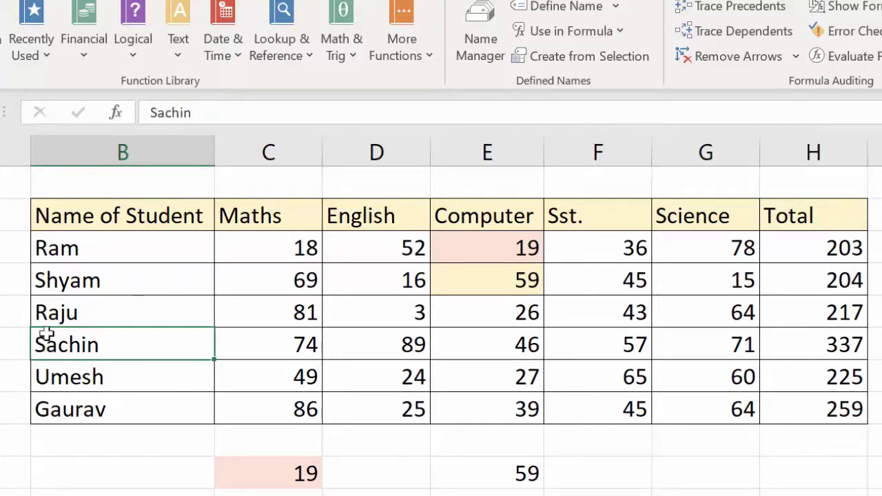
click(20, 0)
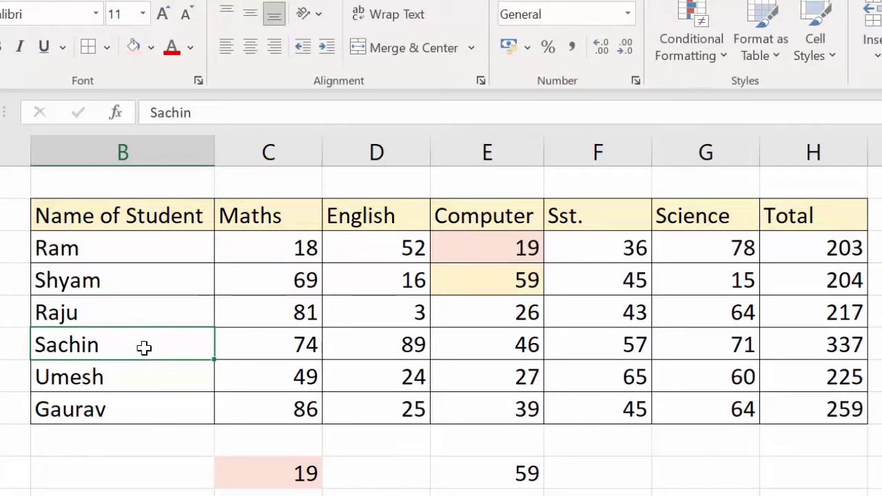
mouse_move(144, 346)
mouse_down()
mouse_move(634, 330)
mouse_move(823, 344)
mouse_up()
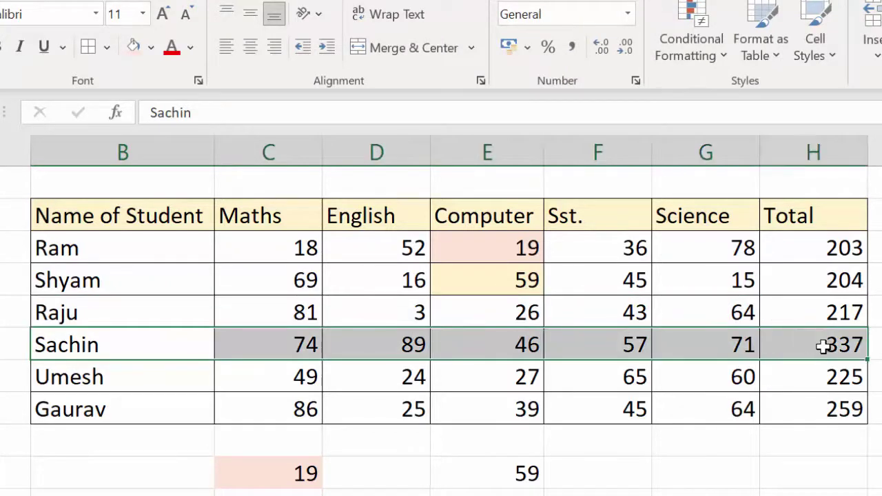
click(151, 47)
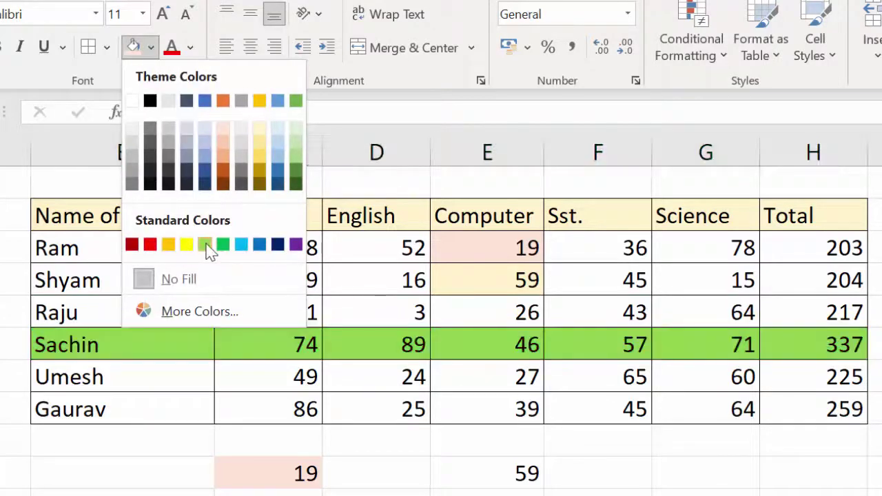
click(205, 244)
click(876, 404)
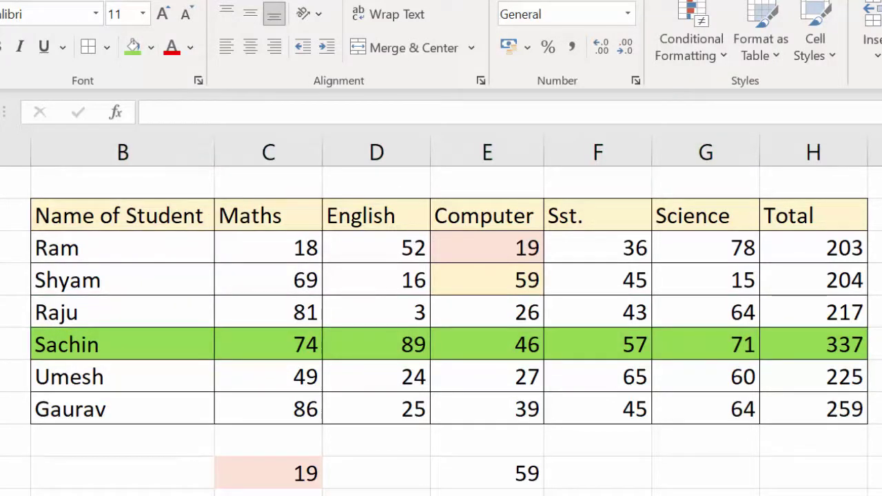